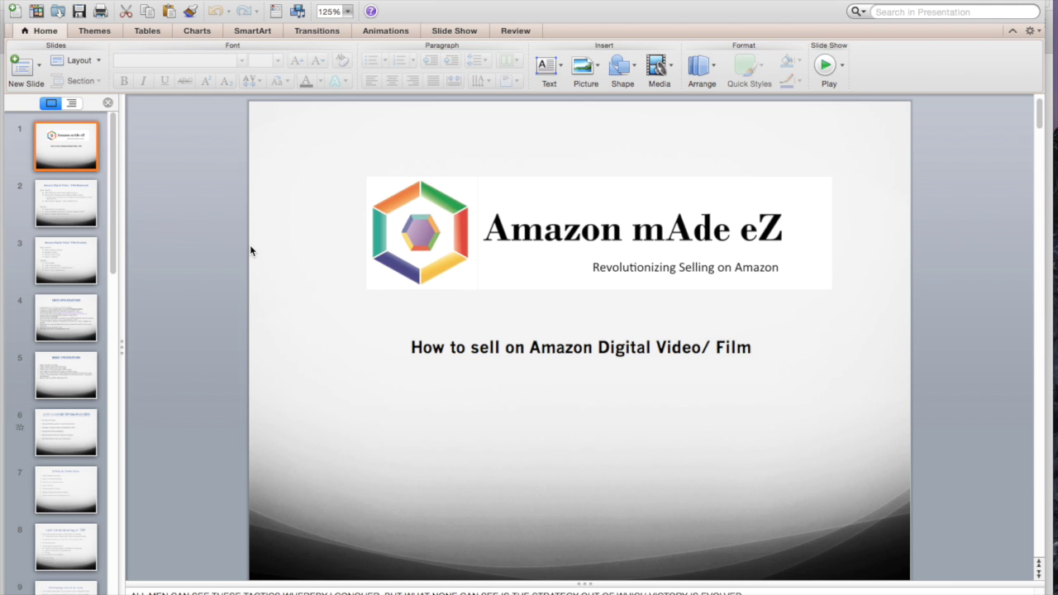
# Switch from the PowerPoint title slide to the CreateSpace Member Dashboard in Chrome
pyautogui.press('super+Tab')
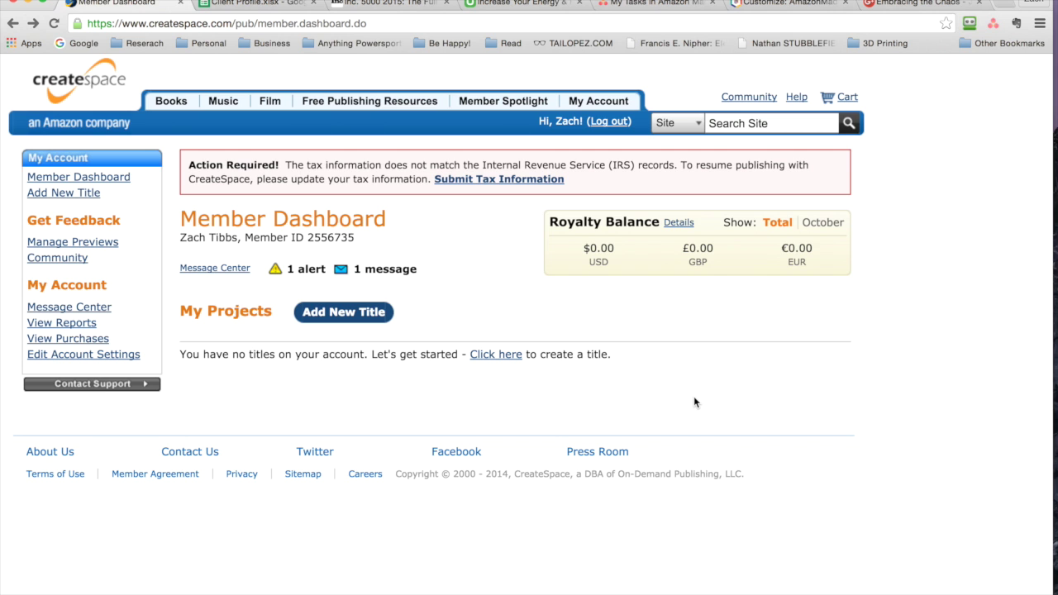
pyautogui.scroll(2, 694, 403)
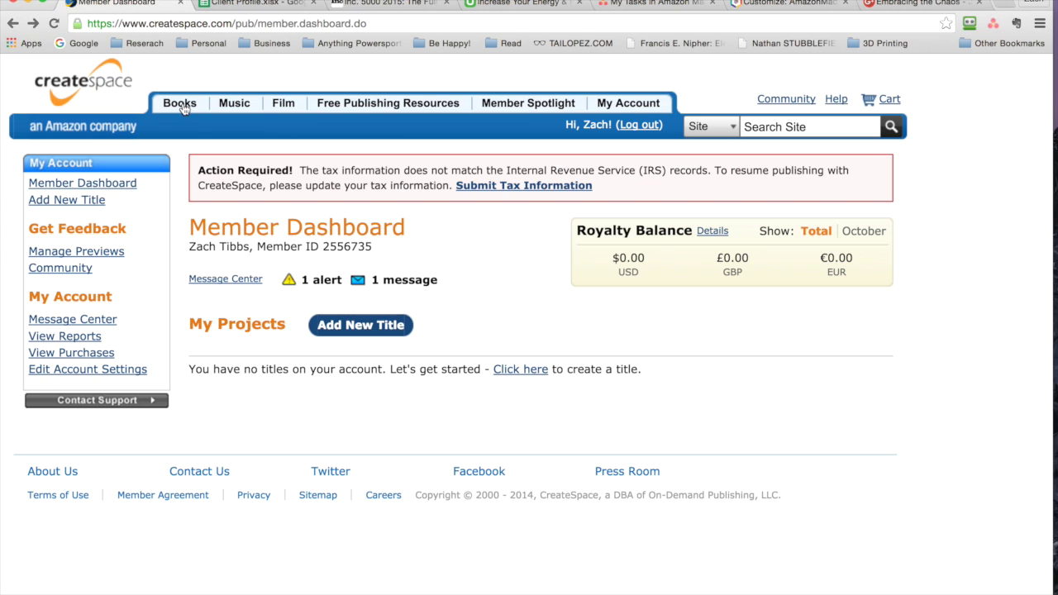
pyautogui.moveTo(183, 109)
pyautogui.moveTo(243, 107)
pyautogui.moveTo(387, 108)
pyautogui.moveTo(527, 105)
pyautogui.click(89, 204)
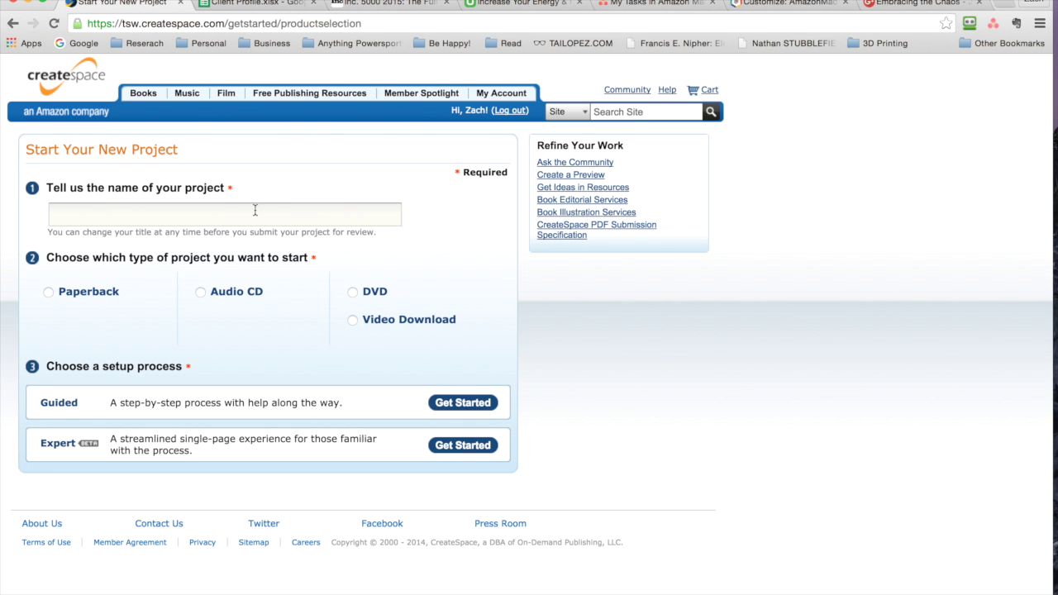
# Name the new title 'How to Sell on Amazon and Take Control of Your Life', choose Video Download, and start Guided setup
pyautogui.click(215, 215)
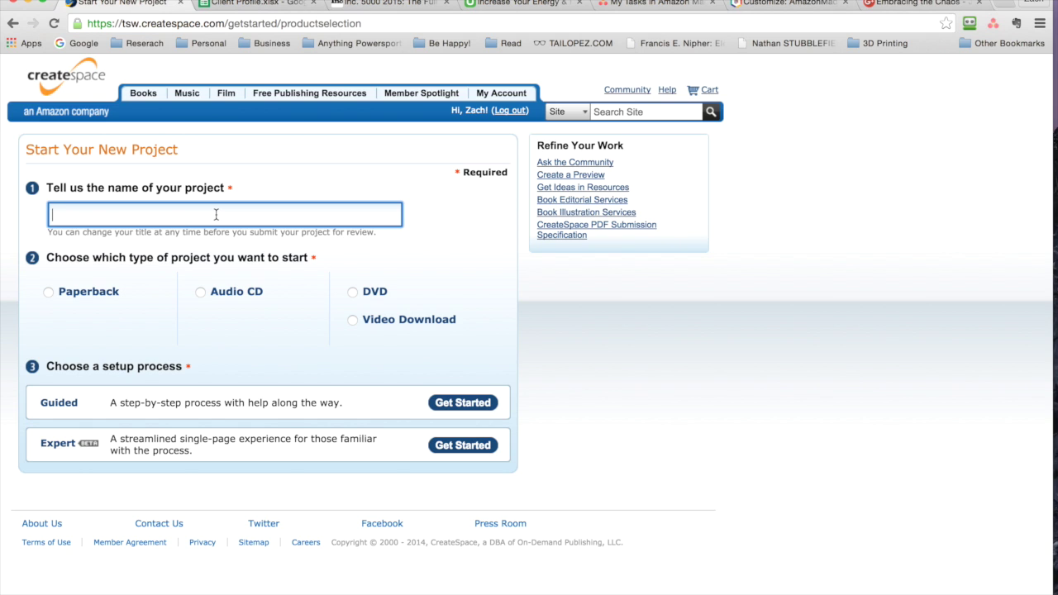
pyautogui.write('How to Sell on Amazon')
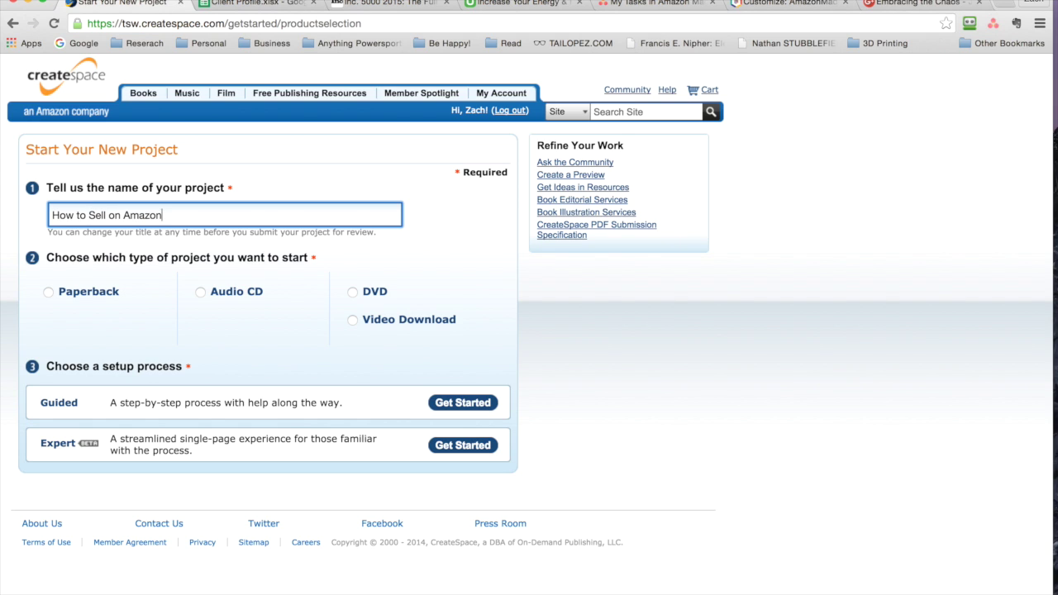
pyautogui.write(' and Take Control of Your Life')
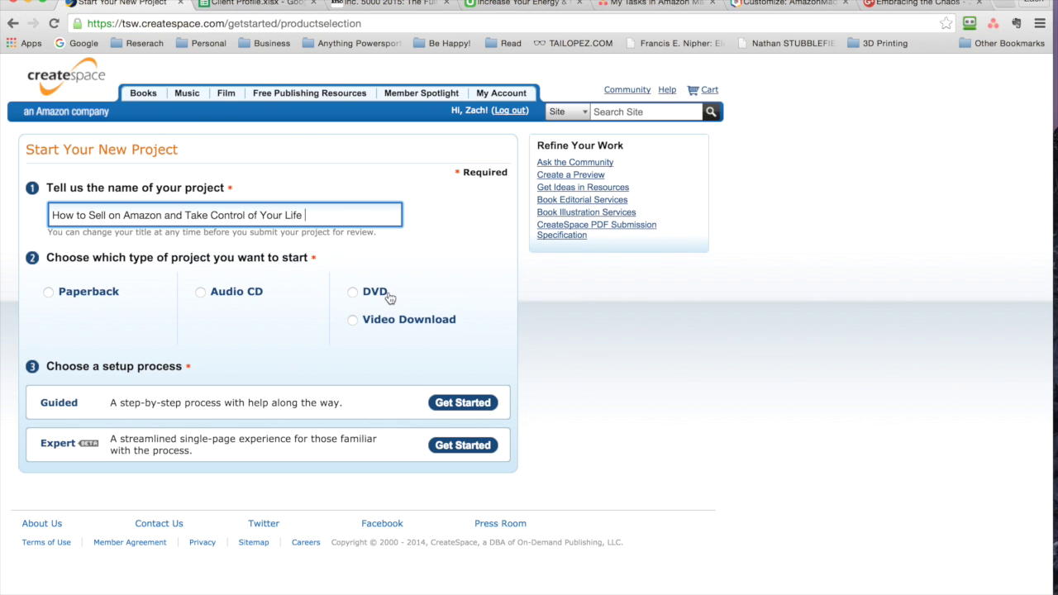
pyautogui.click(354, 321)
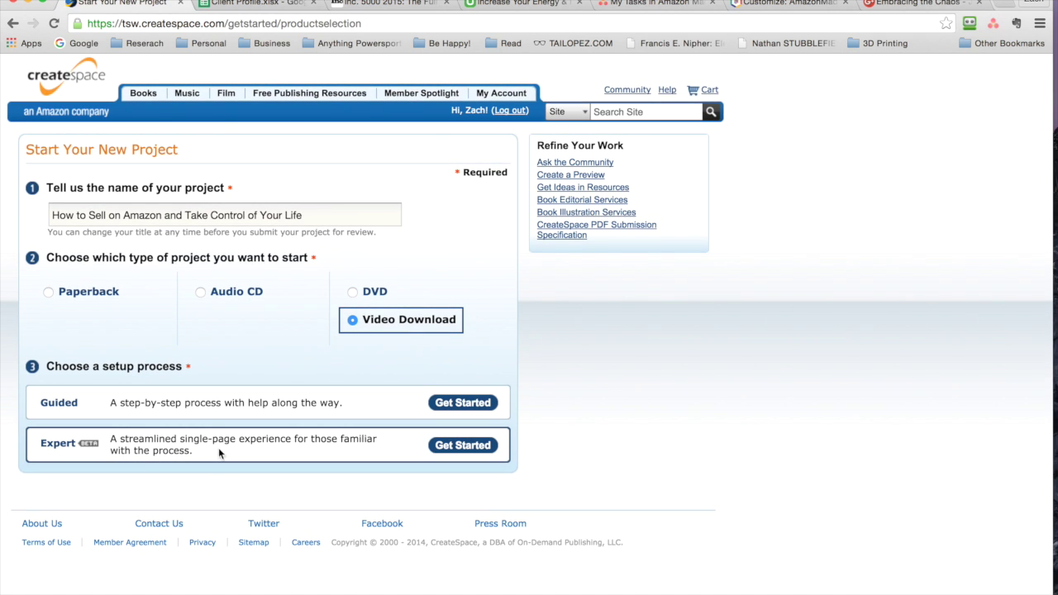
pyautogui.click(484, 404)
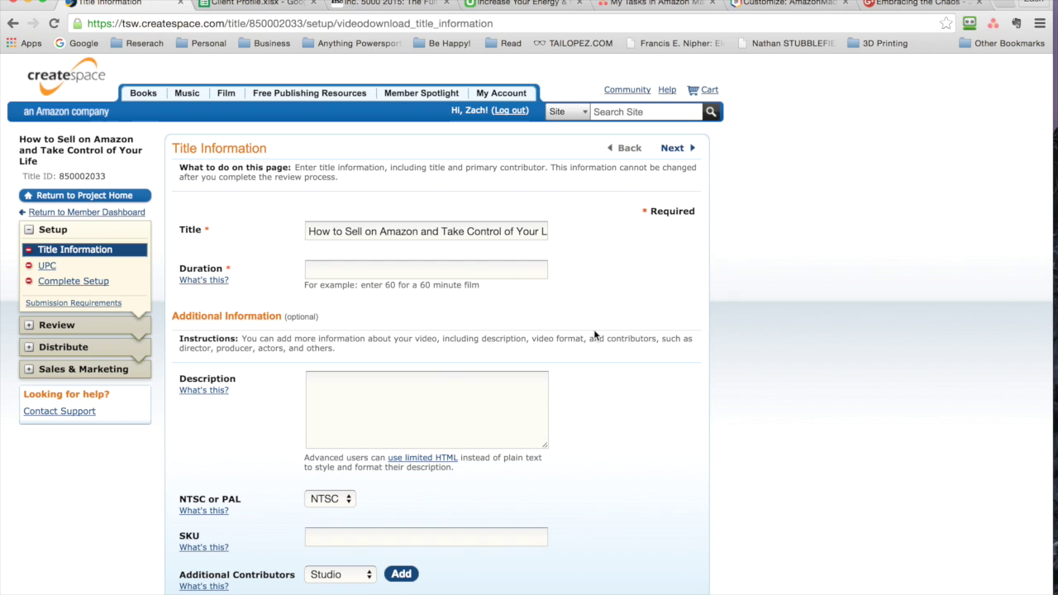
# Enter 45 minutes as the video's duration
pyautogui.click(467, 263)
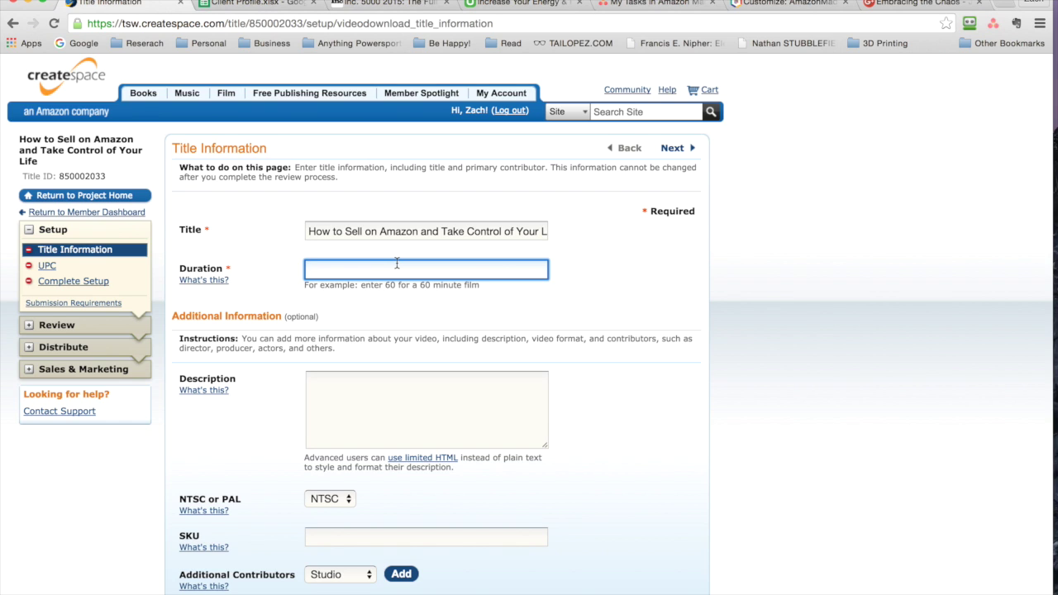
pyautogui.write('45')
pyautogui.click(430, 396)
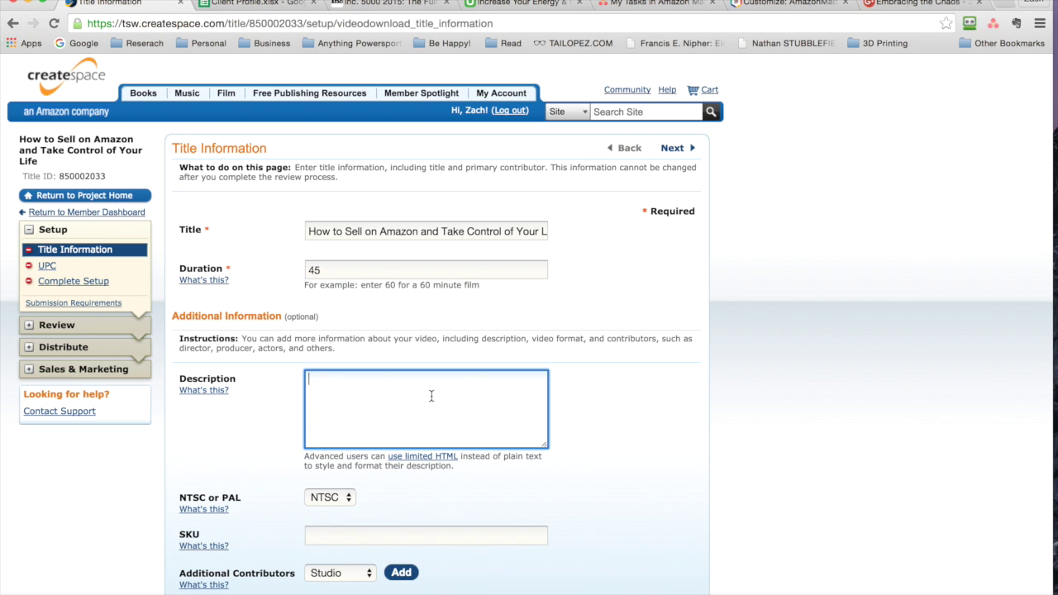
pyautogui.scroll(-3, 431, 396)
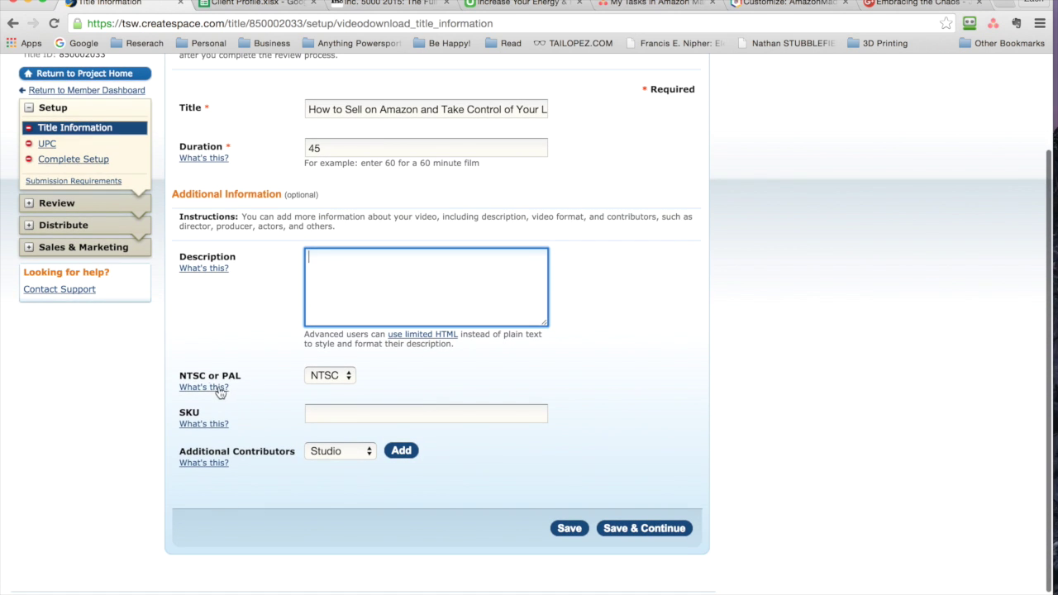
# Read the NTSC help and contributor types, keeping Studio, then move to the next setup step
pyautogui.click(213, 389)
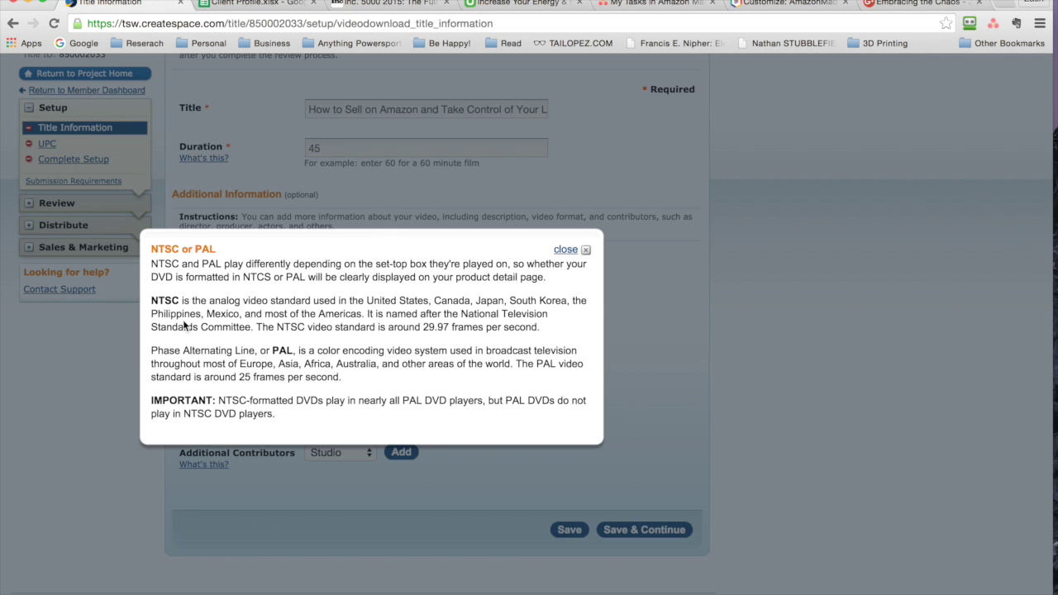
pyautogui.scroll(-2, 185, 326)
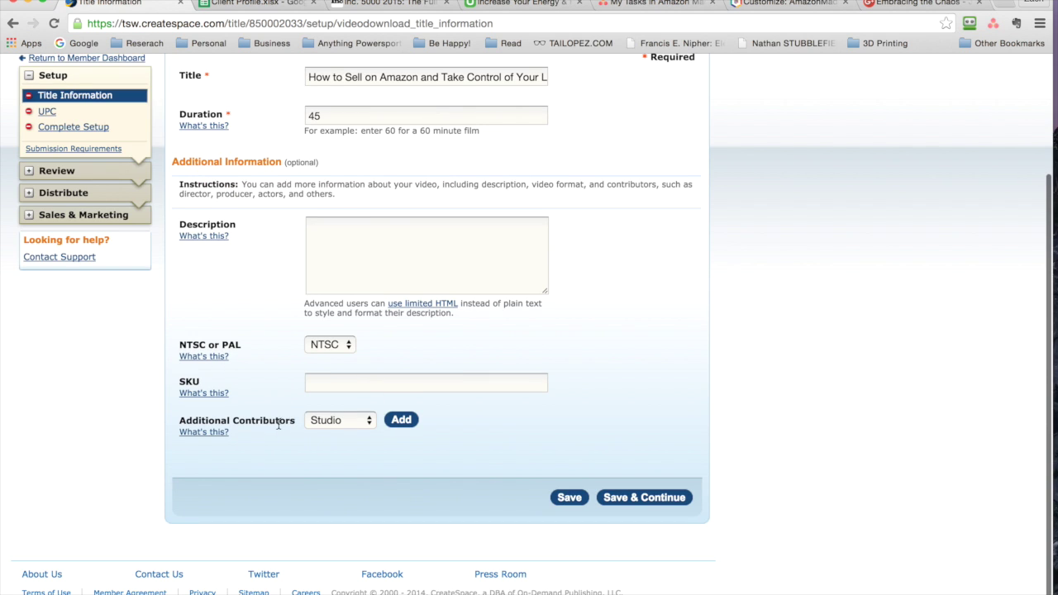
pyautogui.click(343, 421)
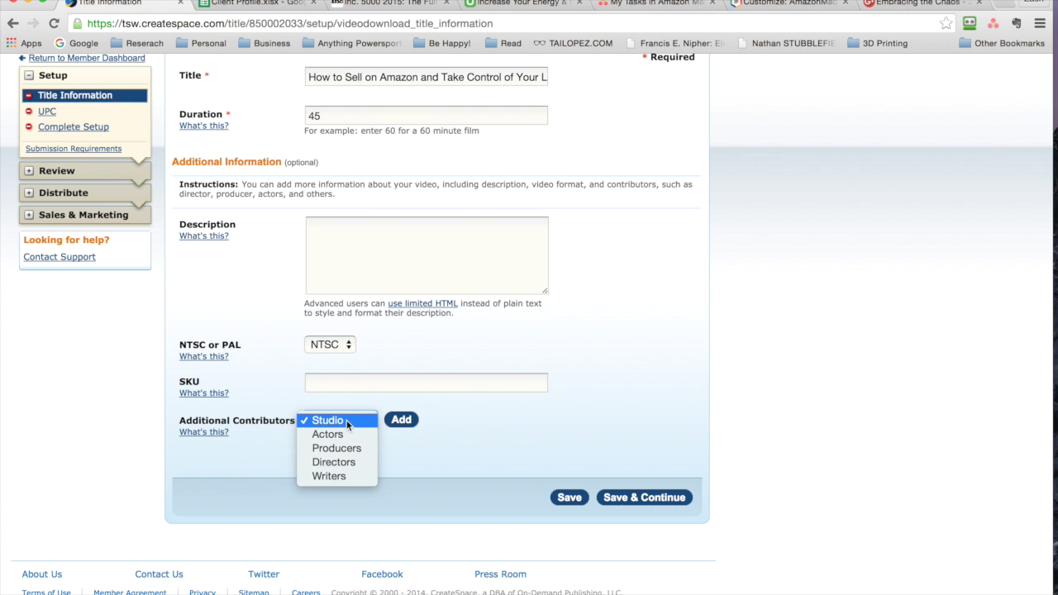
pyautogui.click(336, 422)
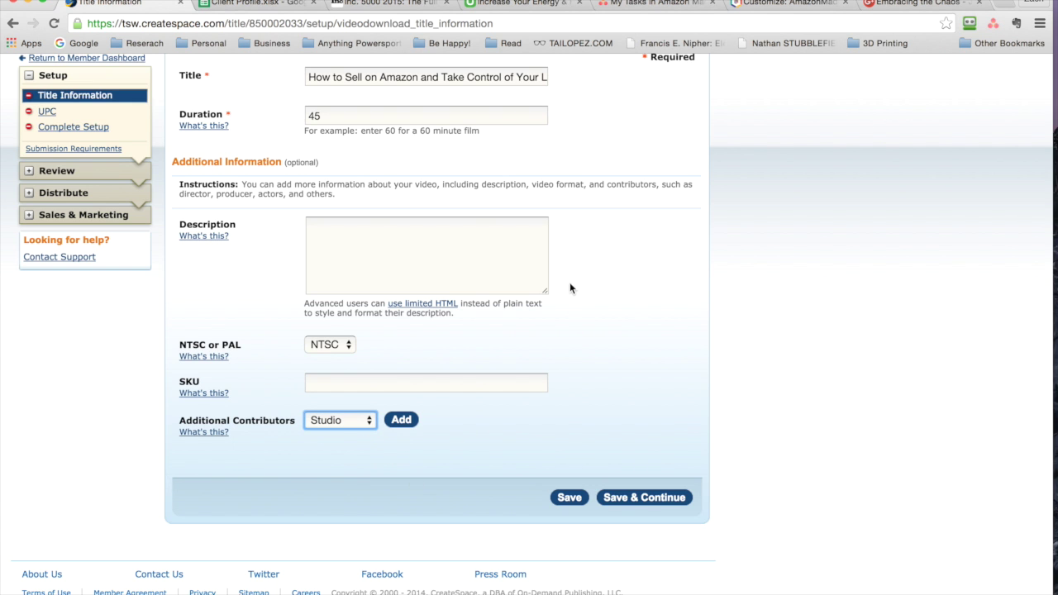
pyautogui.scroll(5, 567, 284)
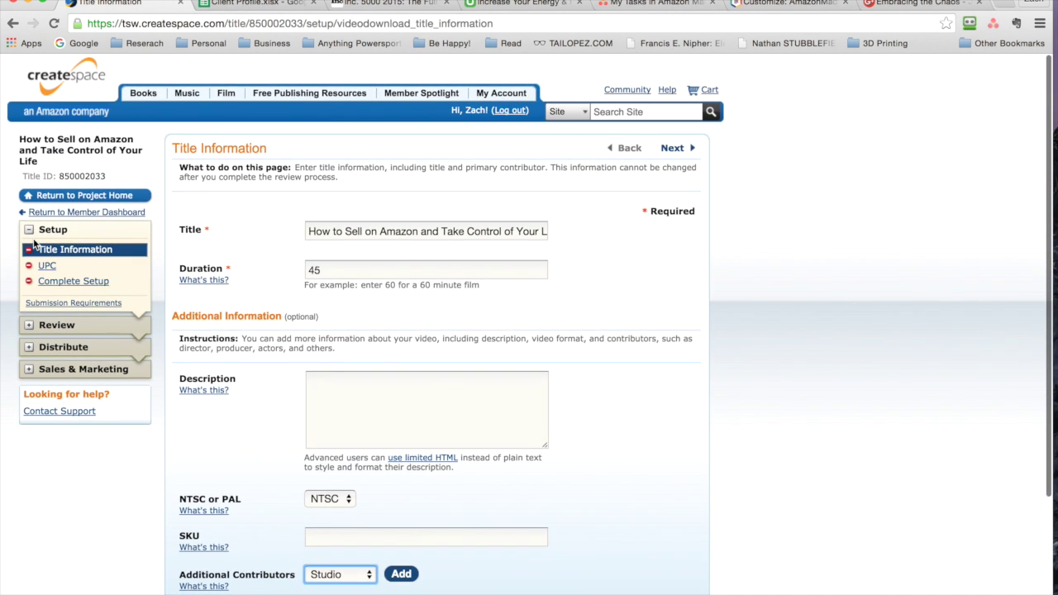
pyautogui.click(56, 326)
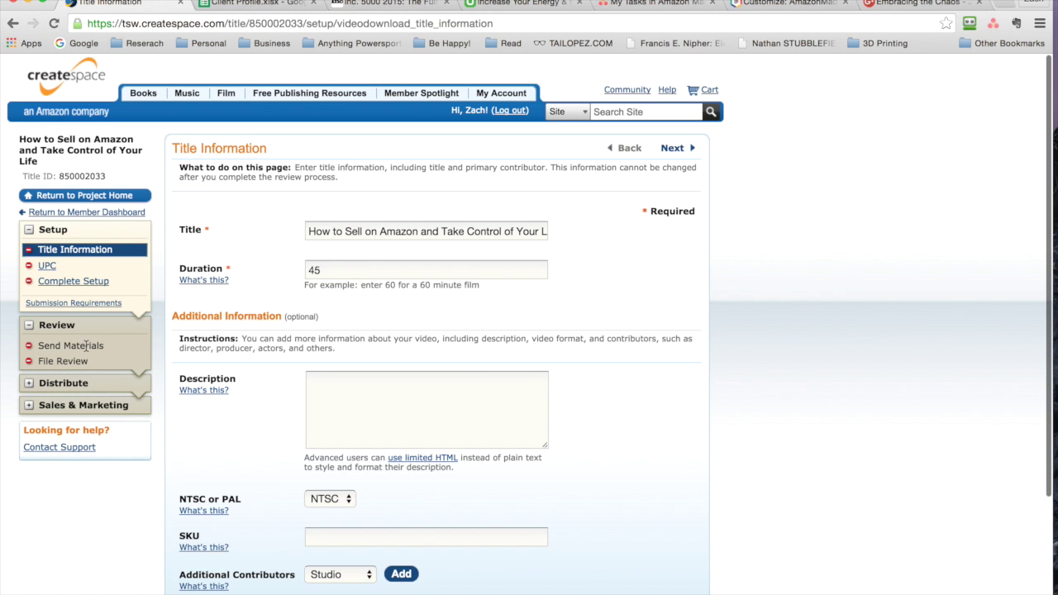
pyautogui.click(681, 149)
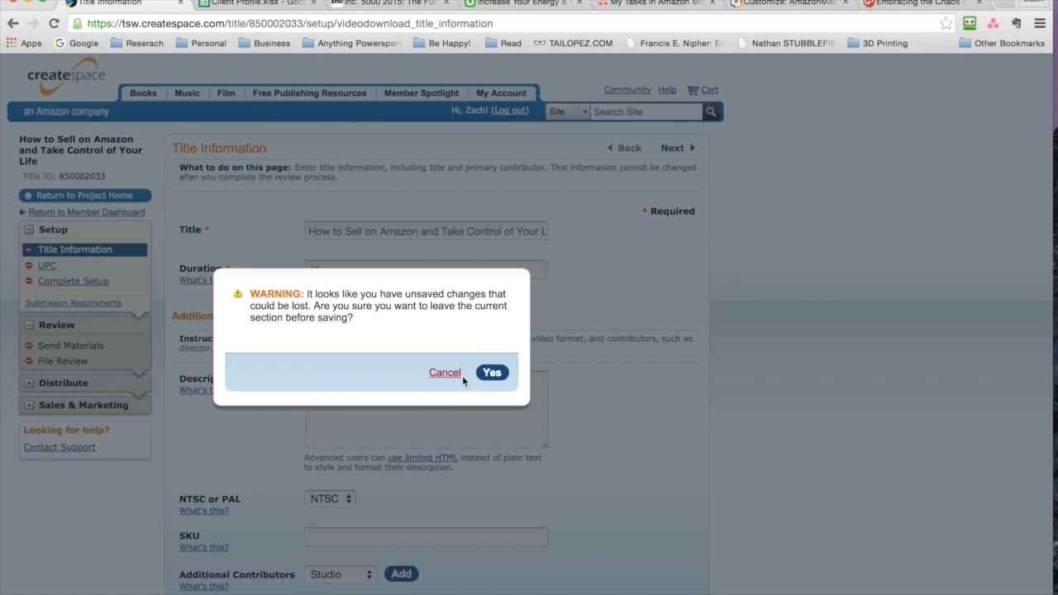
pyautogui.click(493, 373)
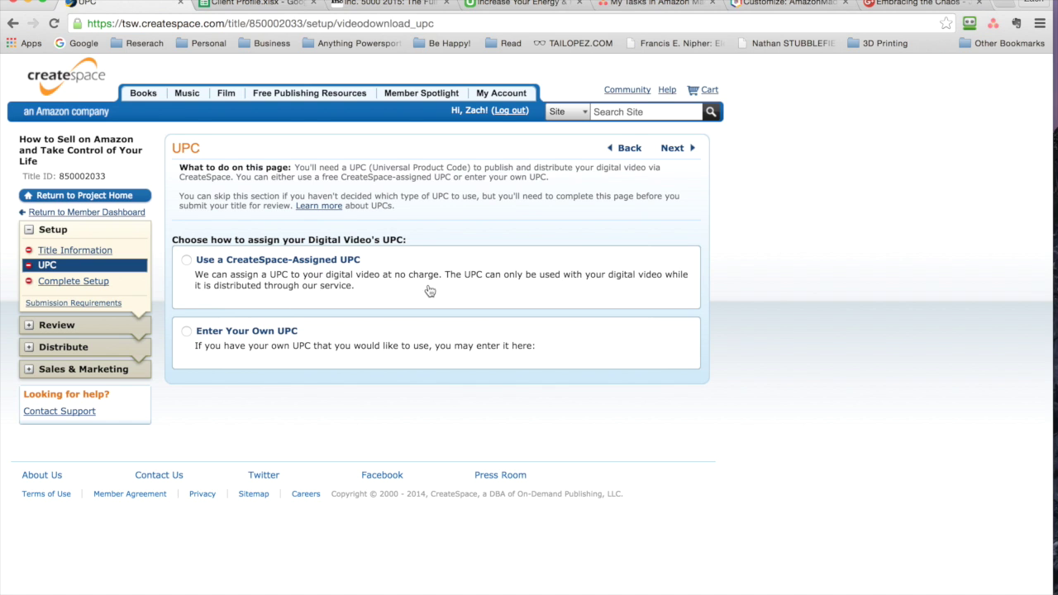
pyautogui.click(187, 260)
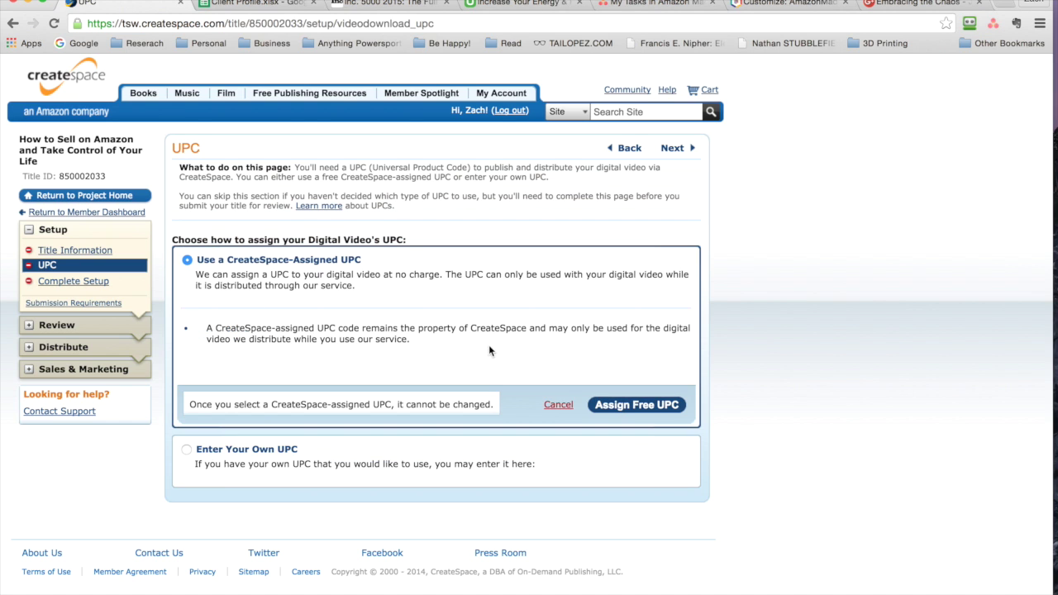
pyautogui.click(636, 409)
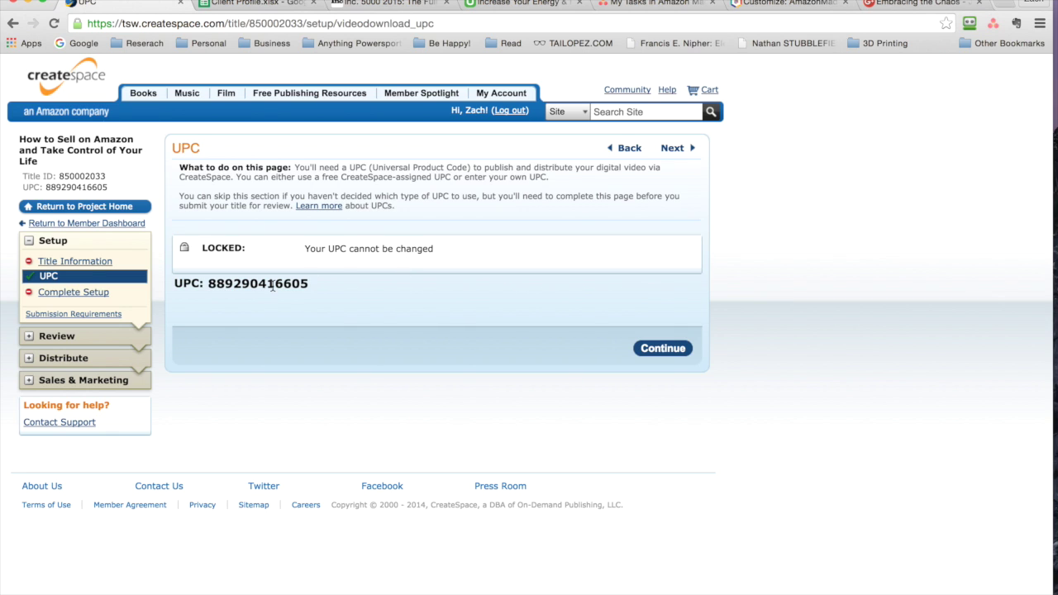
pyautogui.click(657, 351)
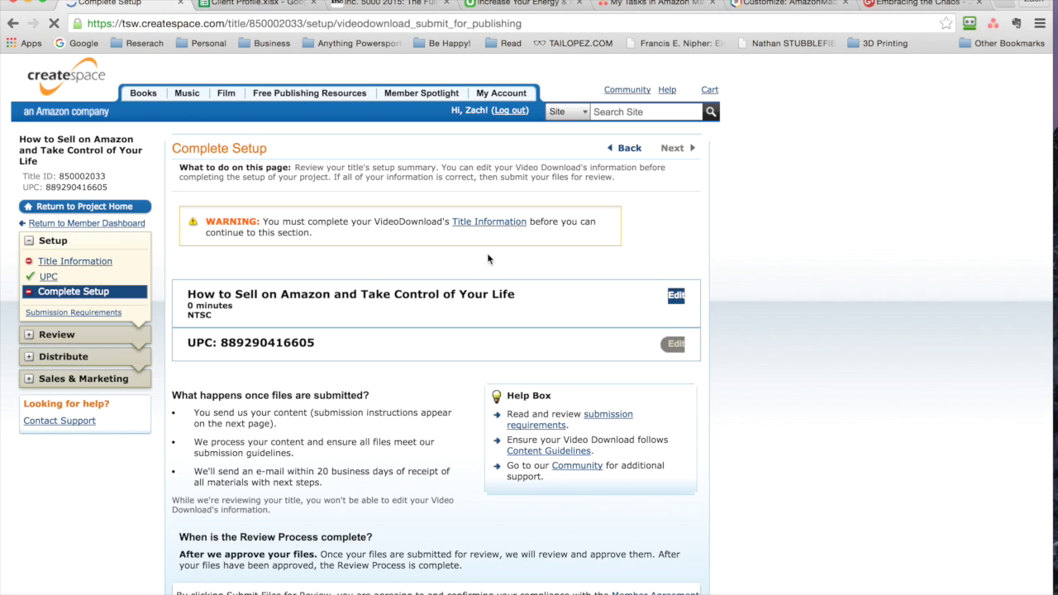
# Expand Review and Distribute in the outline and go to Sales Information
pyautogui.scroll(-1, 496, 257)
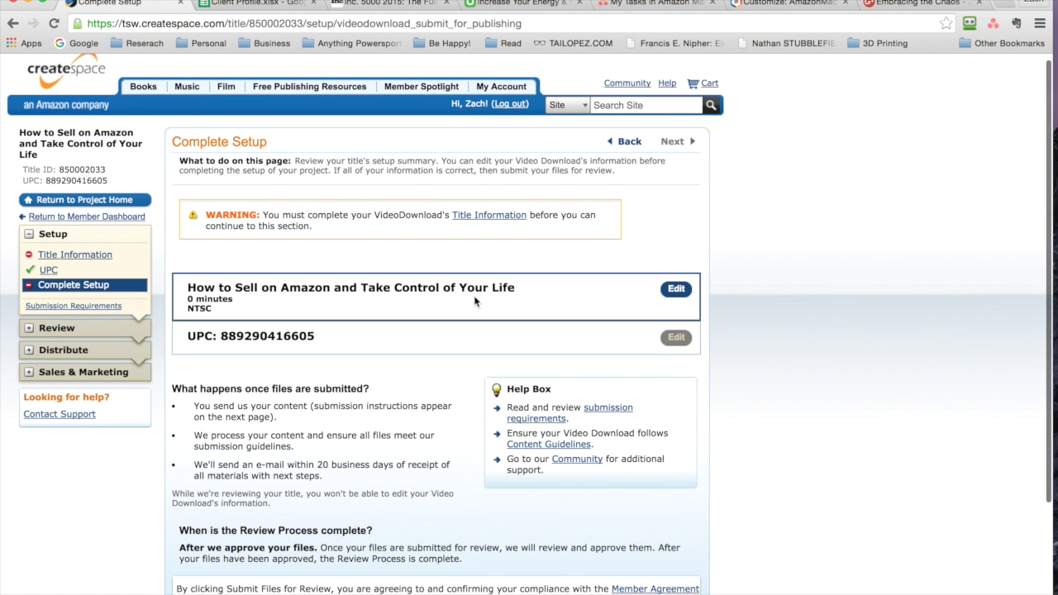
pyautogui.scroll(-1, 474, 301)
pyautogui.scroll(-2, 475, 301)
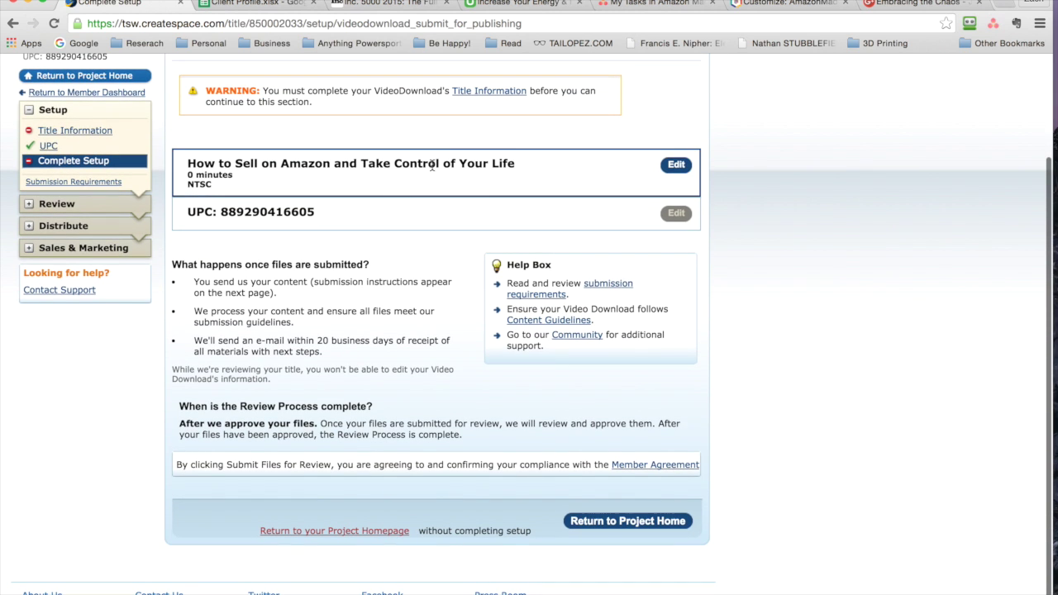
pyautogui.click(29, 204)
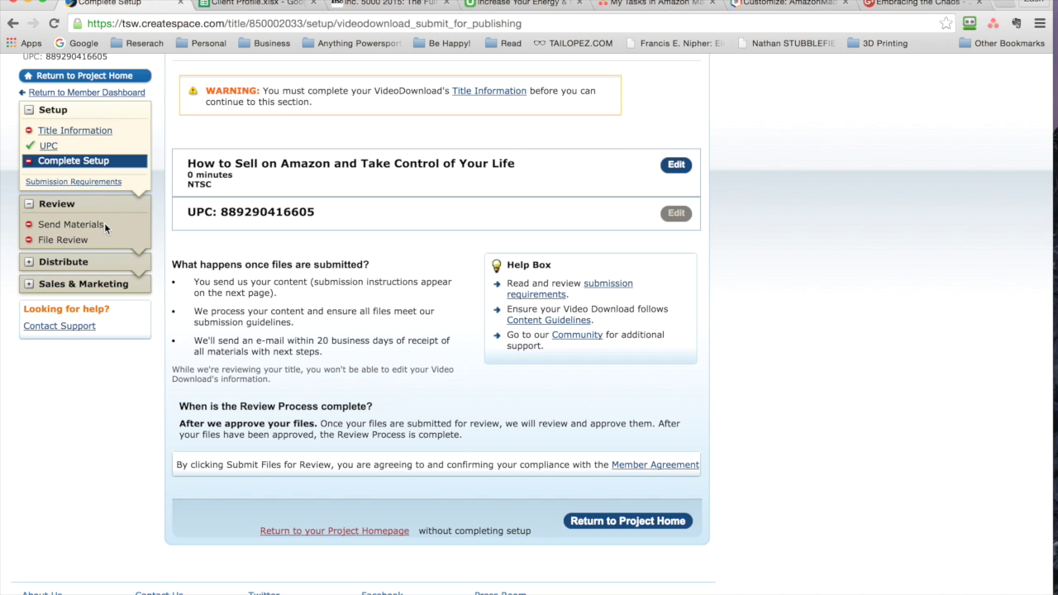
pyautogui.click(31, 262)
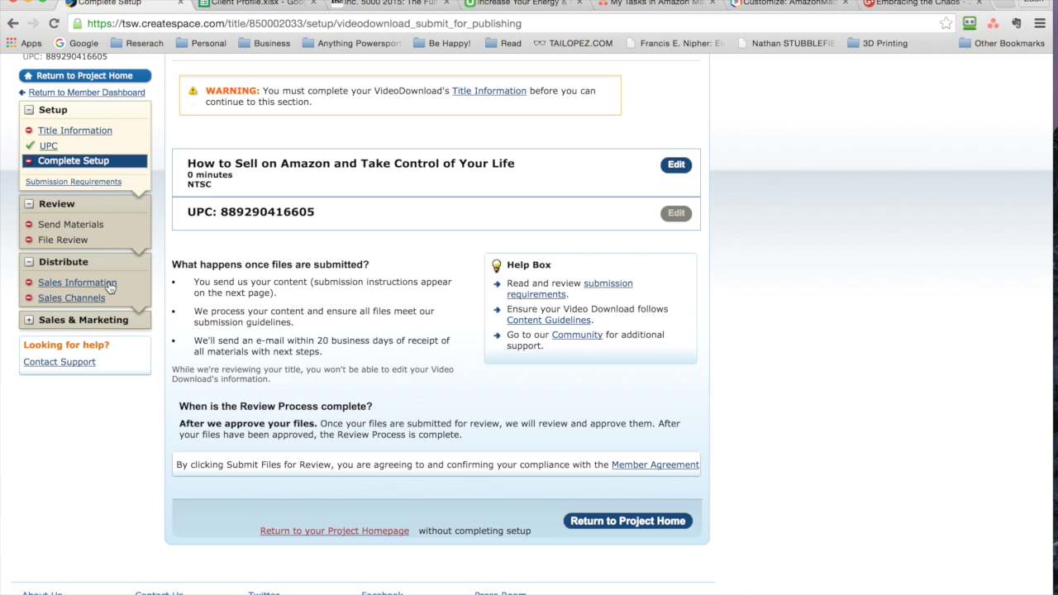
pyautogui.click(110, 286)
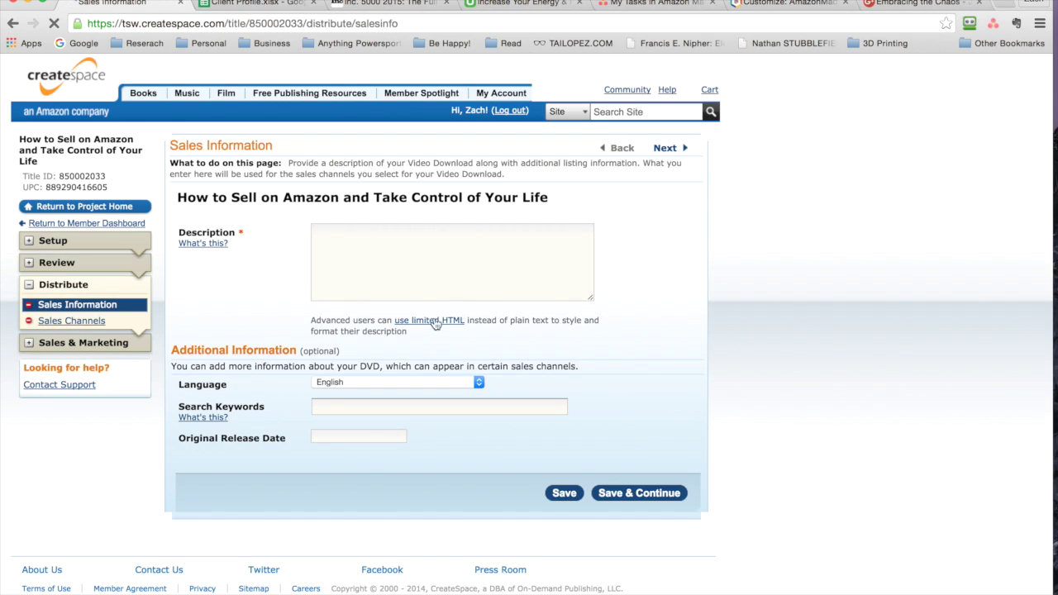
# Expand Sales & Marketing and view the title's Royalty By Title sales report
pyautogui.click(435, 269)
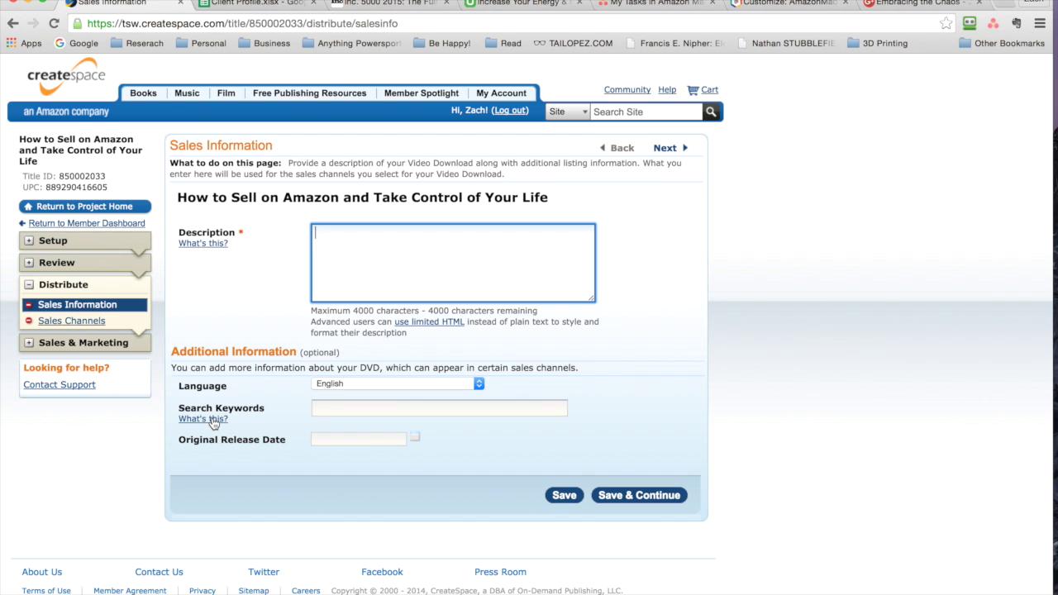
pyautogui.click(30, 344)
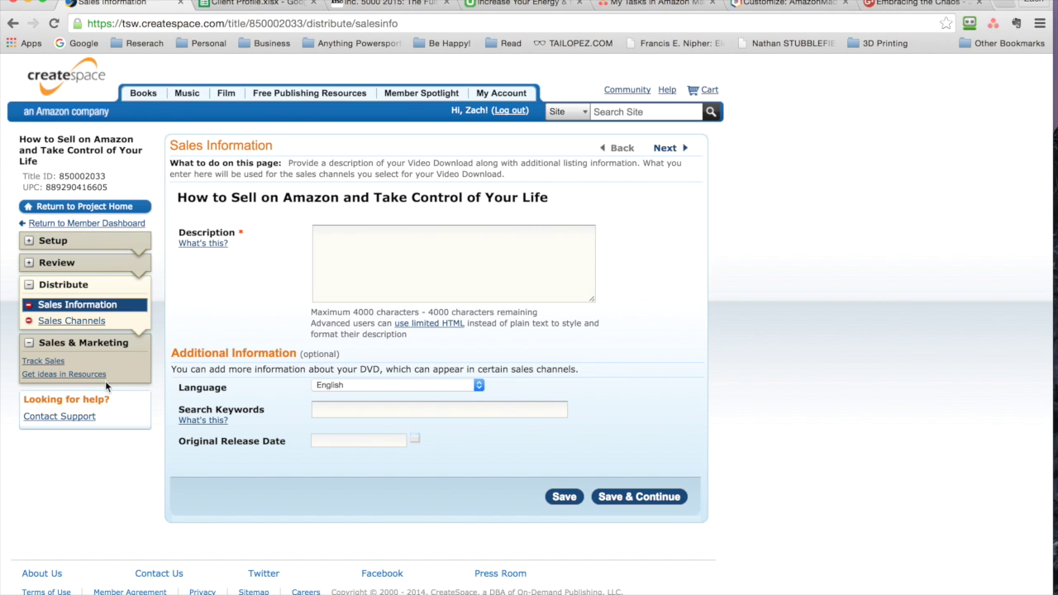
pyautogui.click(46, 361)
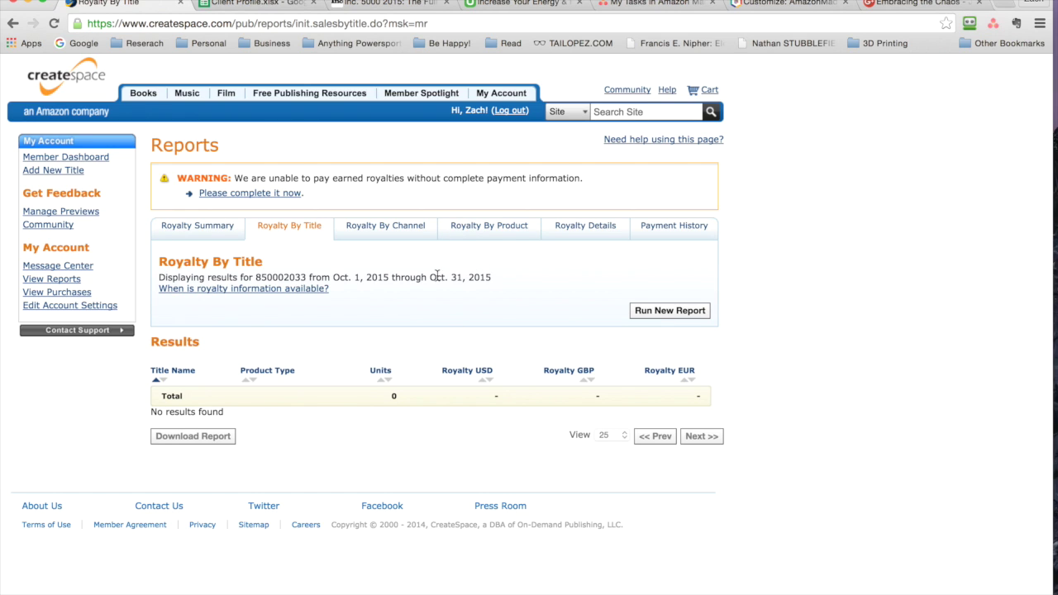
# Return from the sales report to the Sales Information page
pyautogui.click(42, 281)
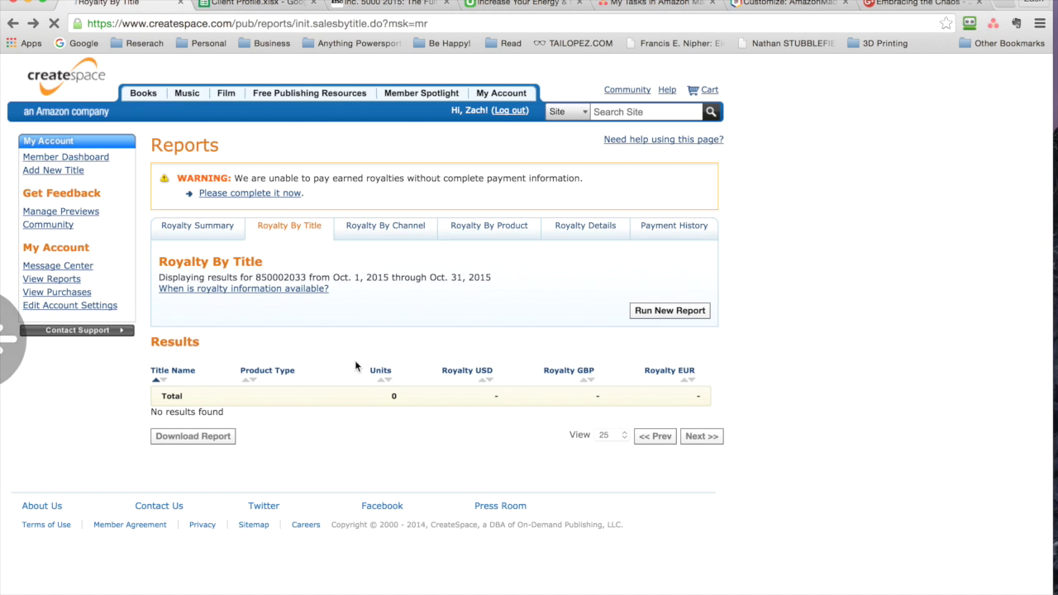